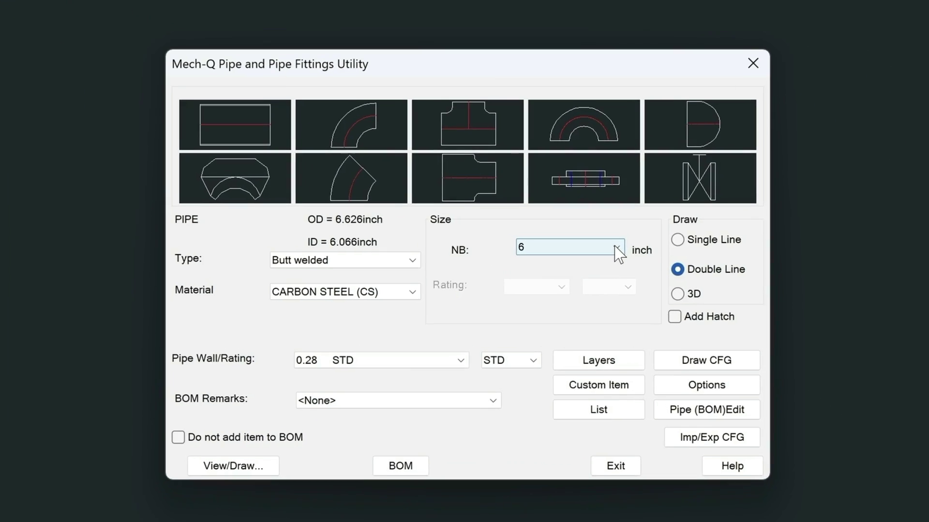
Set the pipe to 10-inch NB, Butt welded, CARBON STEEL (CS), drawn as a 3D solid
click(616, 248)
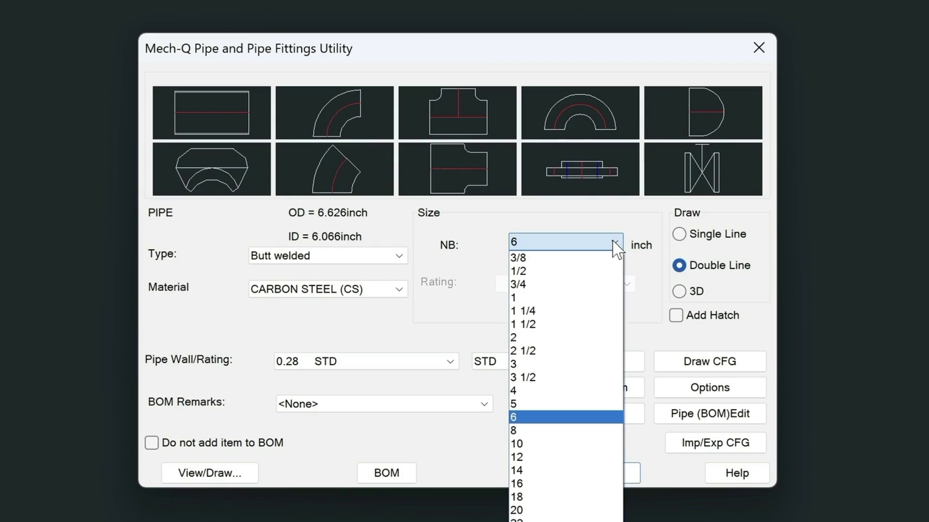
click(573, 444)
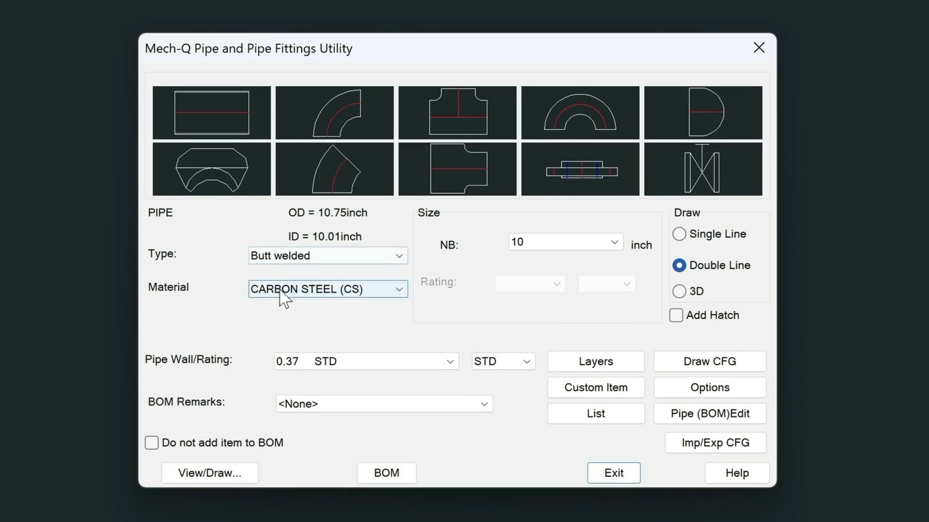
click(399, 255)
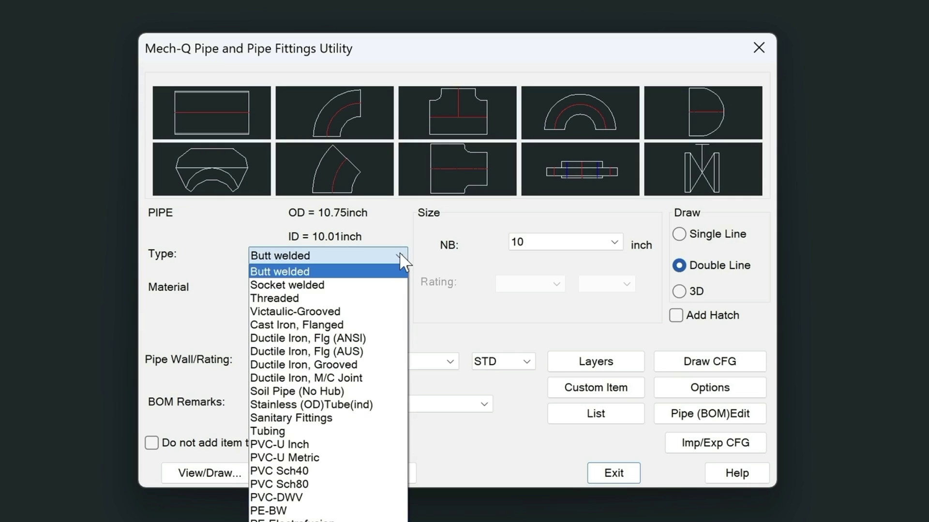
click(361, 272)
click(399, 291)
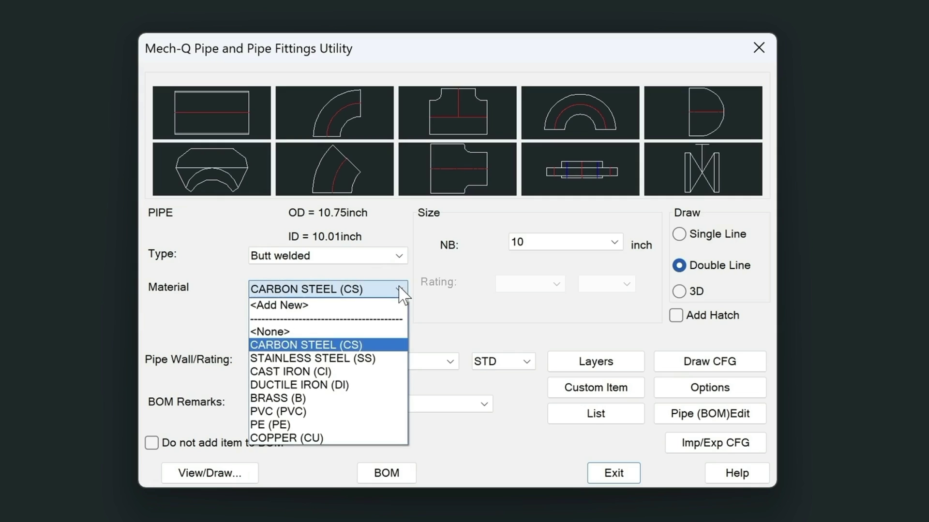
click(341, 345)
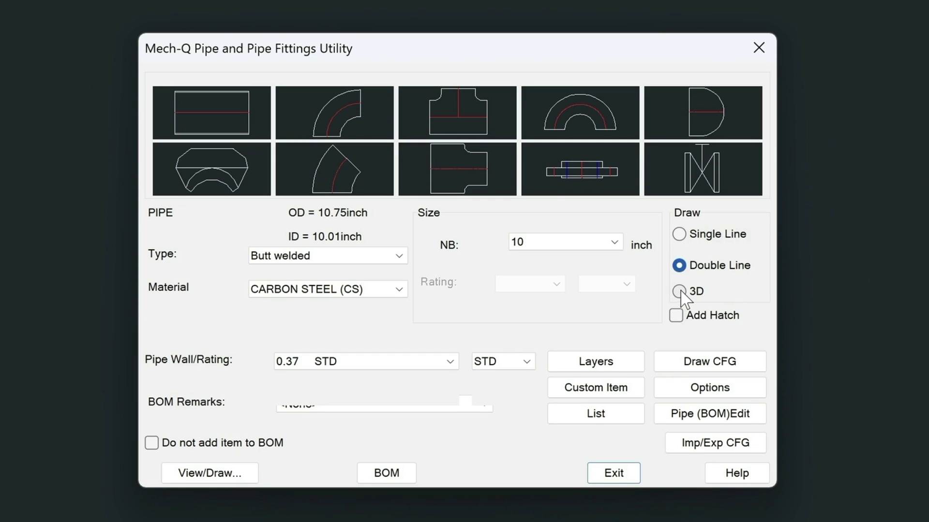
click(682, 291)
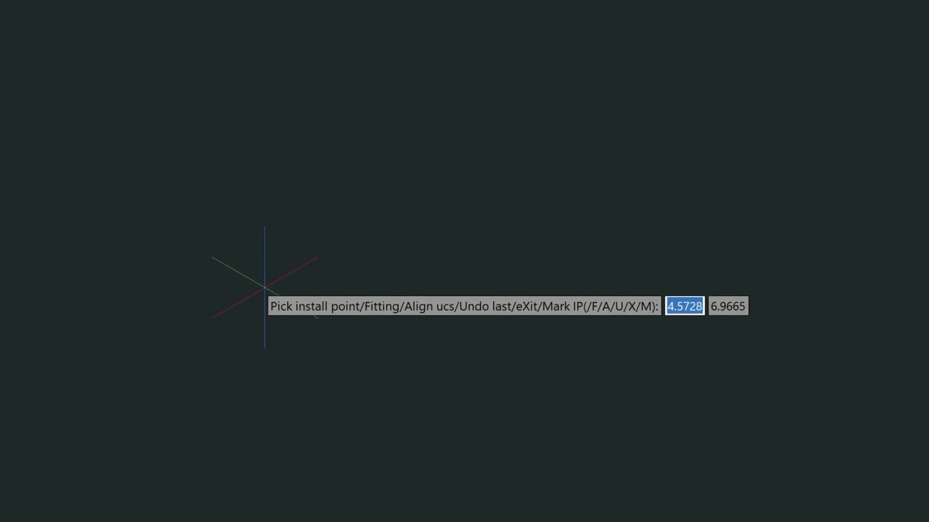
Pick the pipe run's start point in the drawing and turn Ortho off with F8
click(156, 372)
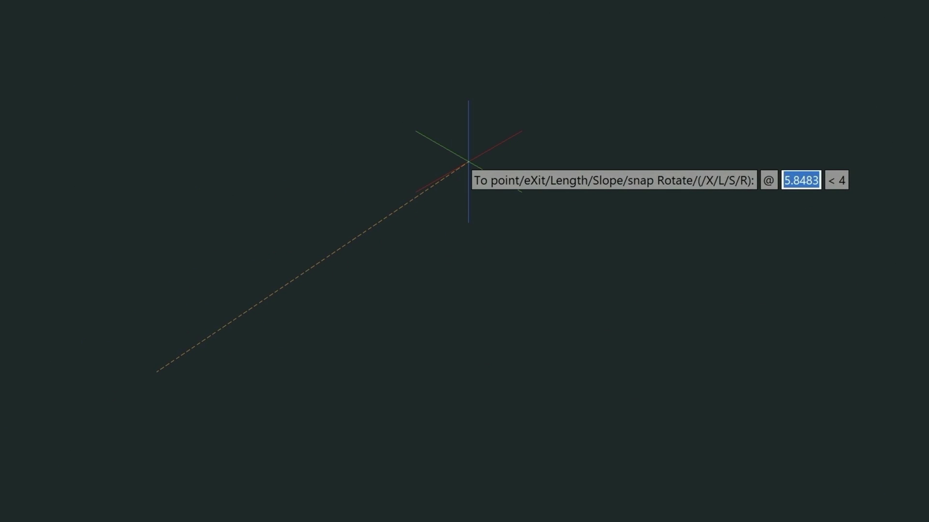
key(F8)
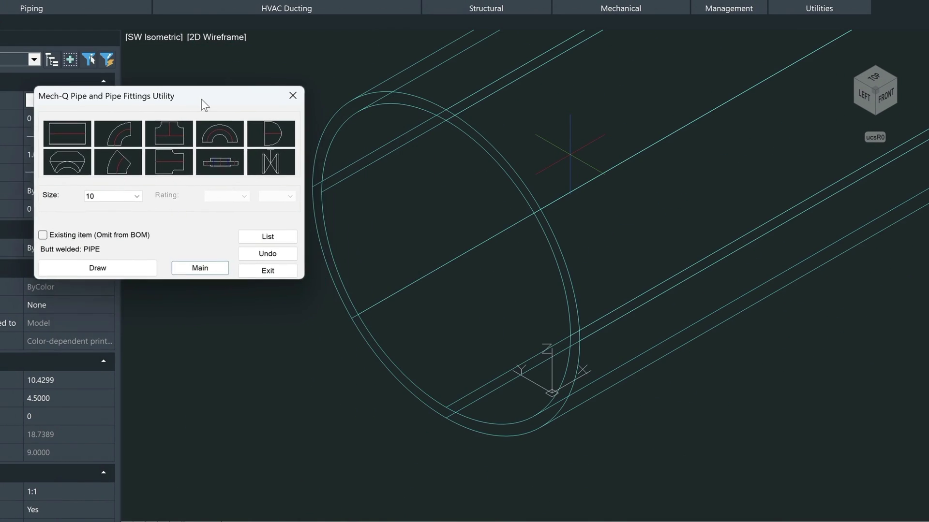
Move the fittings window off the pipe, zoom out, and choose the flange fitting to draw
drag(202, 99, 180, 59)
scroll(511, 193, down, 3)
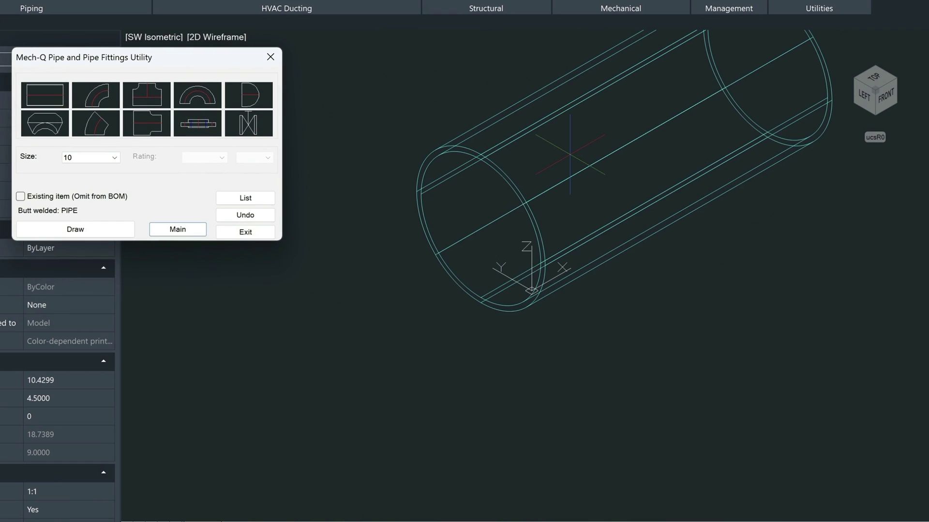
scroll(507, 196, down, 2)
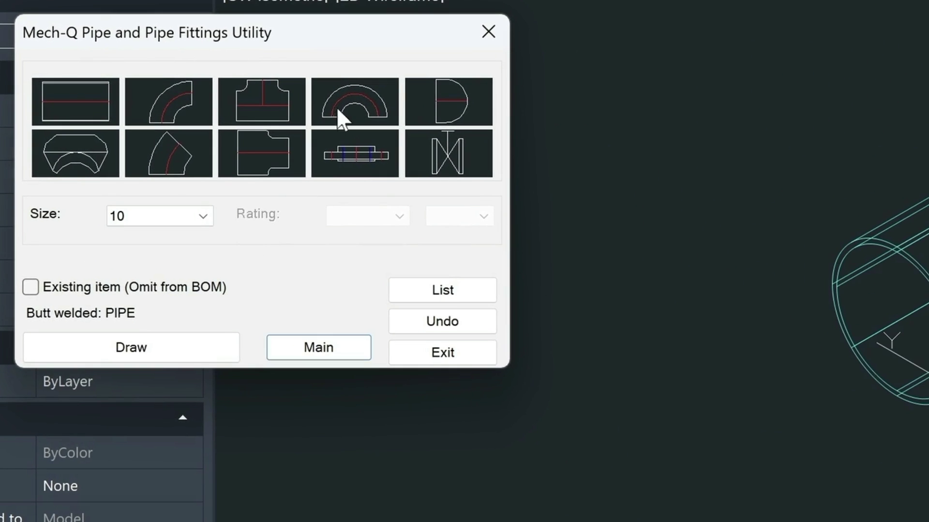
click(354, 151)
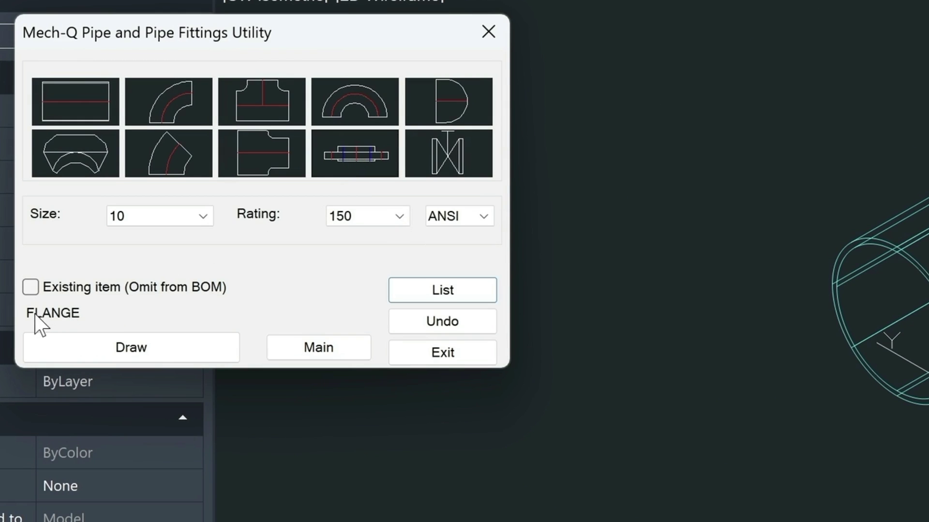
click(119, 345)
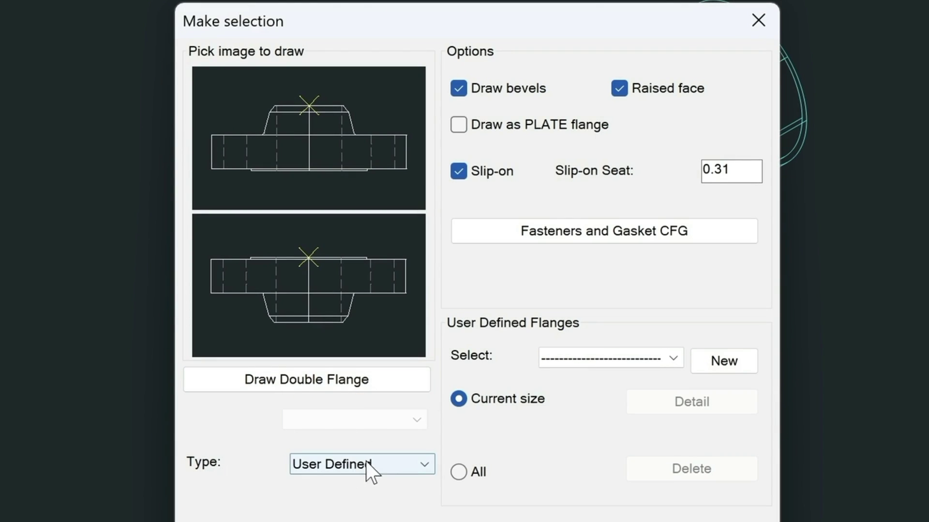
Set the flange type to Welding Neck and place it on the pipe end using the top image tile
click(425, 463)
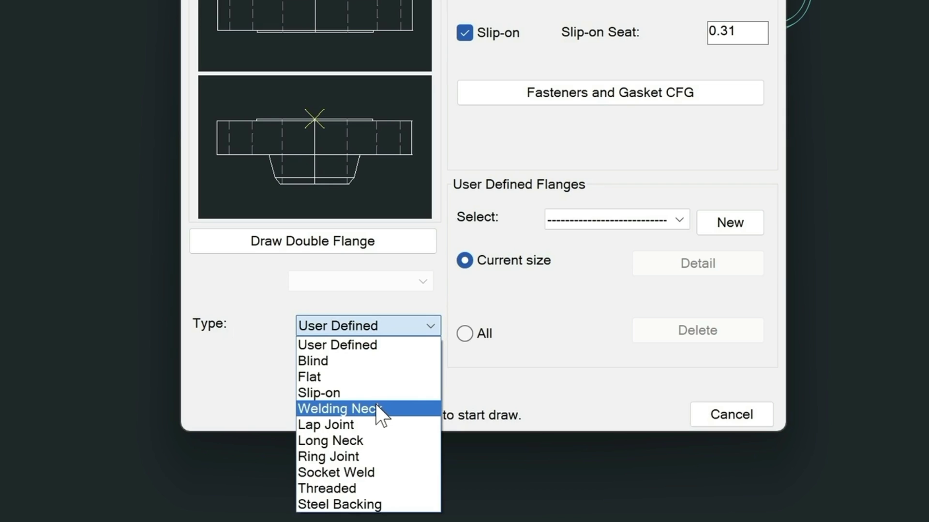
click(345, 409)
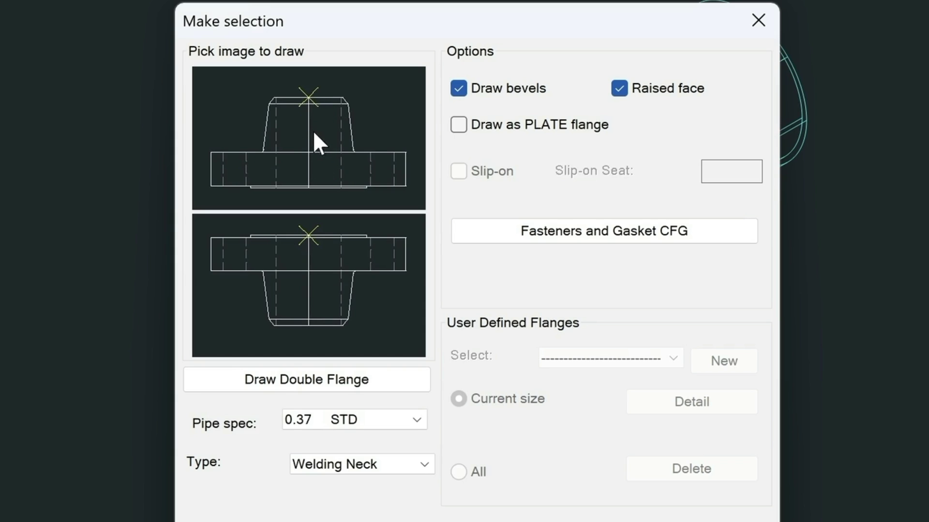
click(307, 98)
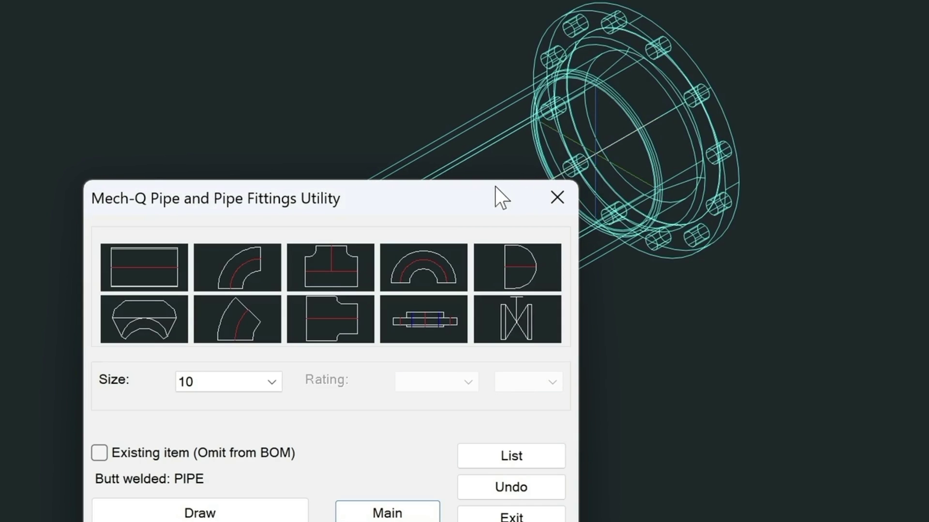
Return to the main pipe settings, pick the flange fitting again, and set its type to User Defined
drag(462, 213, 141, 280)
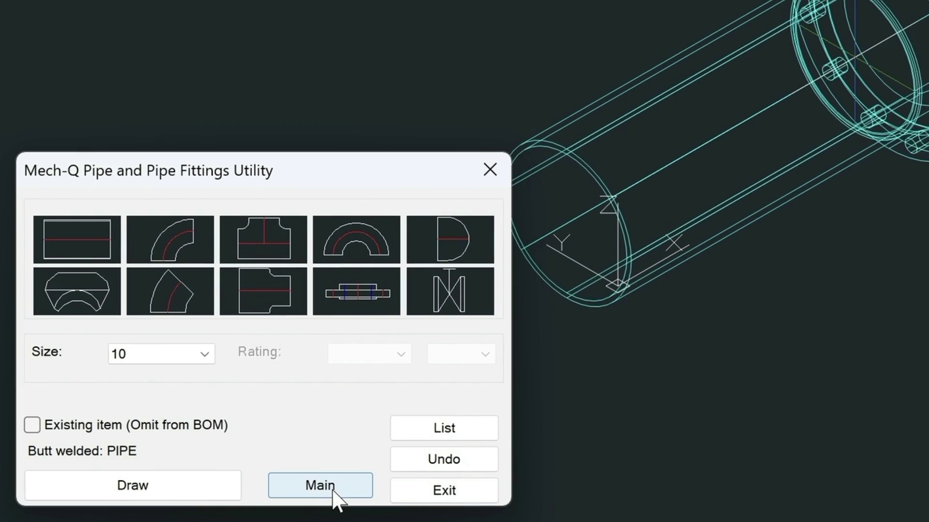
click(333, 492)
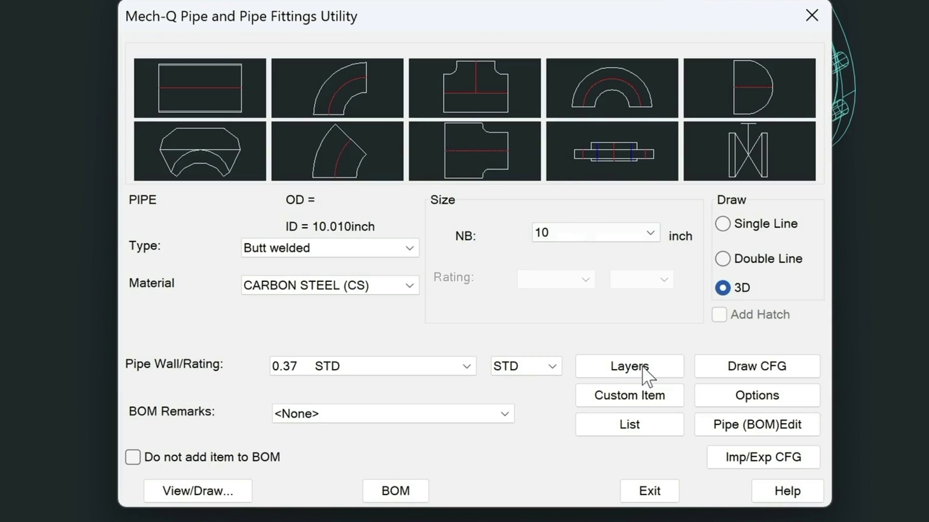
click(609, 151)
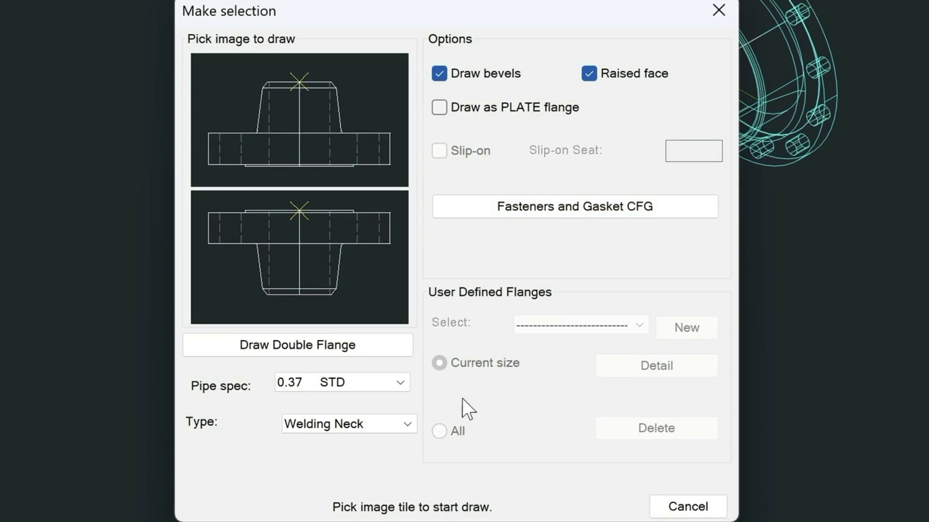
click(392, 420)
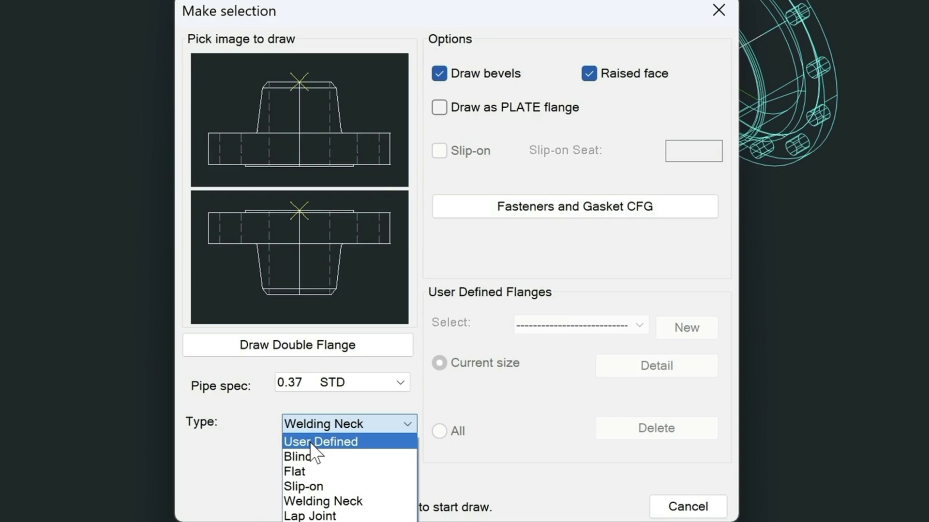
click(334, 448)
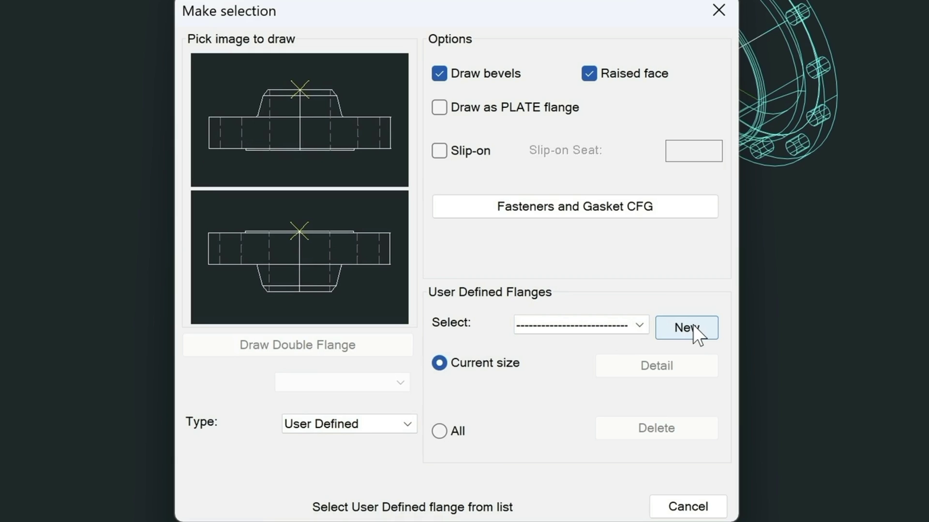
Create the custom 250_Flange as a Welding Neck type with 8 bolt holes and save it
click(681, 328)
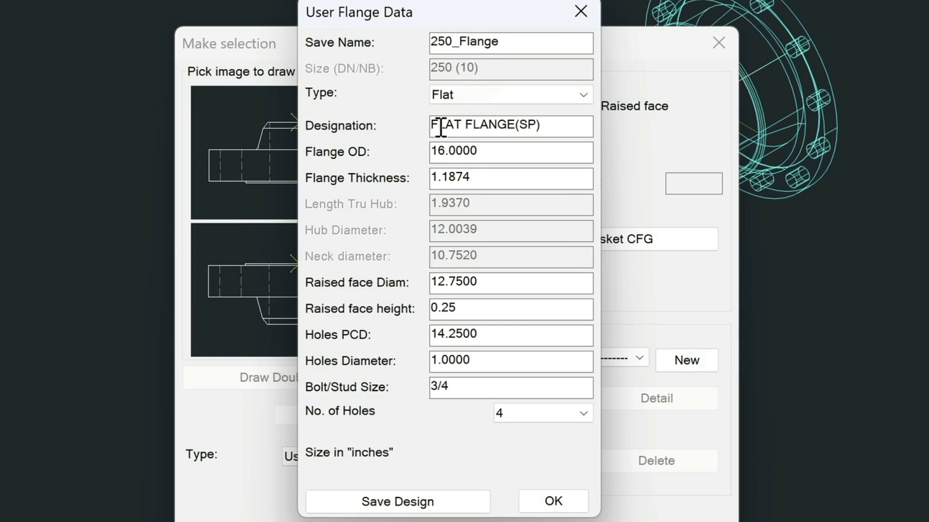
click(442, 95)
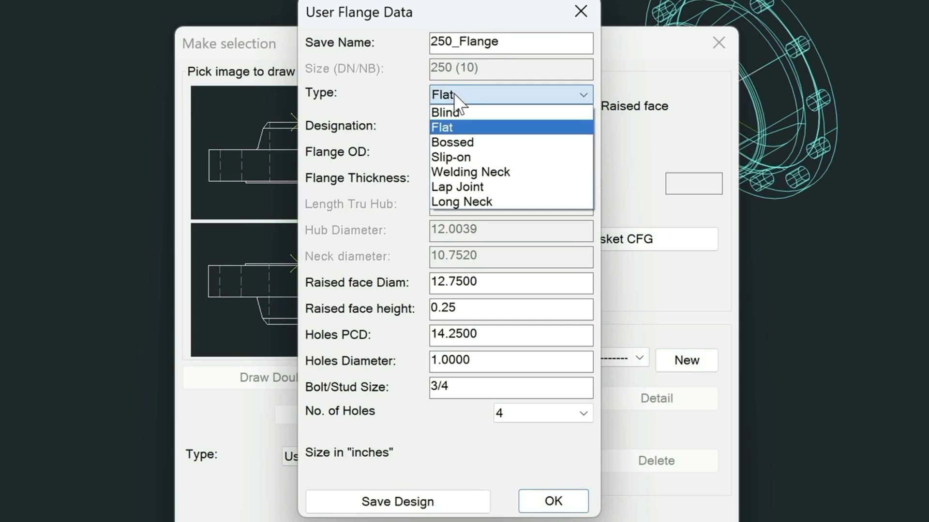
click(454, 173)
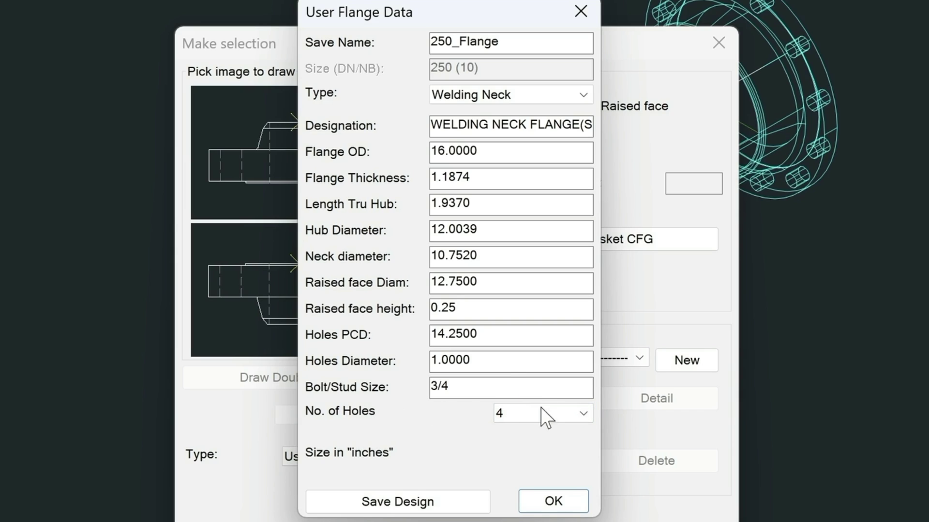
click(581, 414)
click(505, 487)
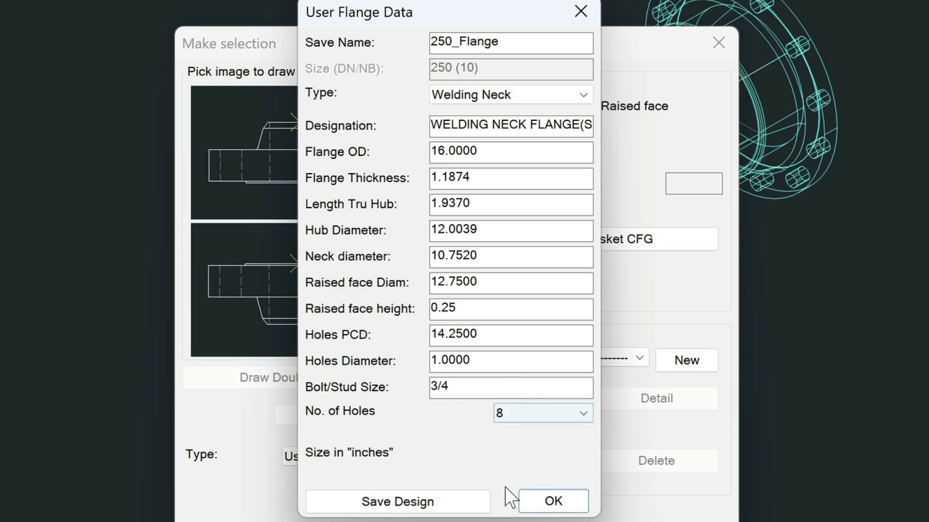
click(400, 501)
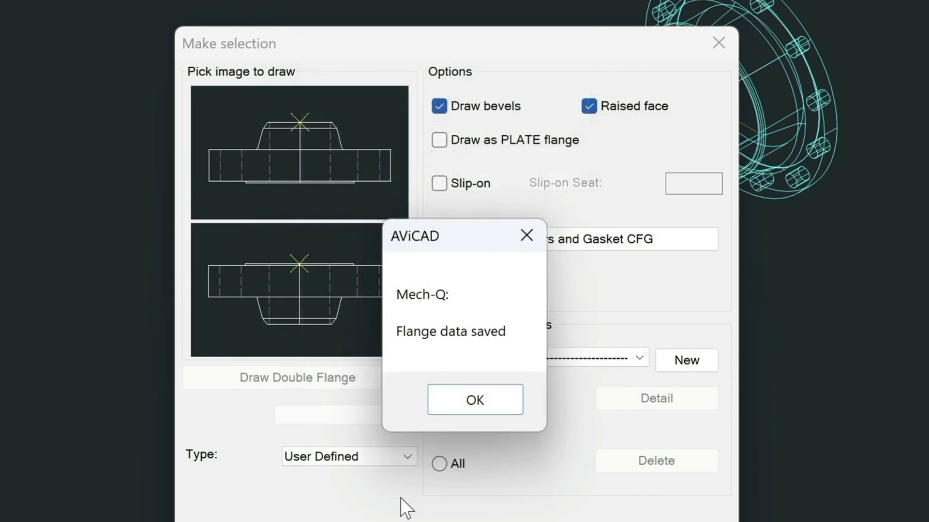
click(455, 394)
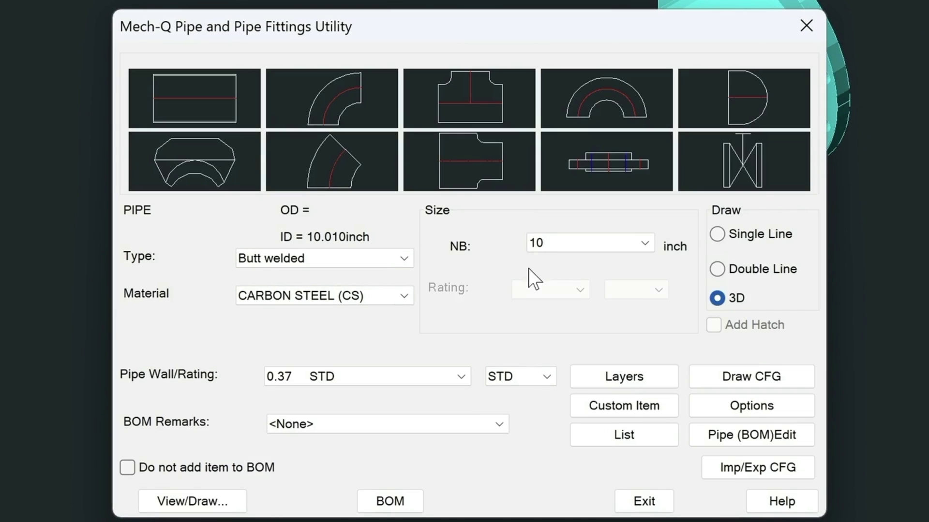
Set the flange type back to Welding Neck, cancel without drawing, and select the valve fitting instead
click(606, 162)
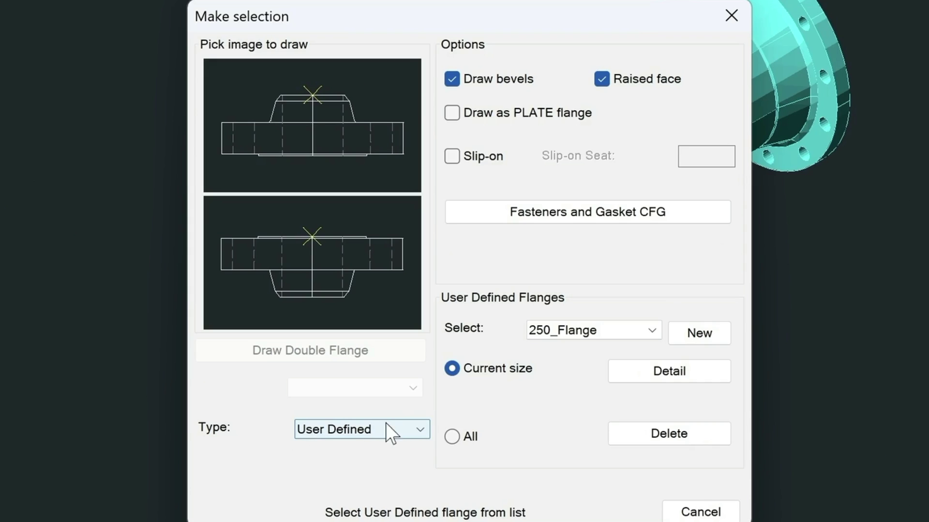
click(419, 428)
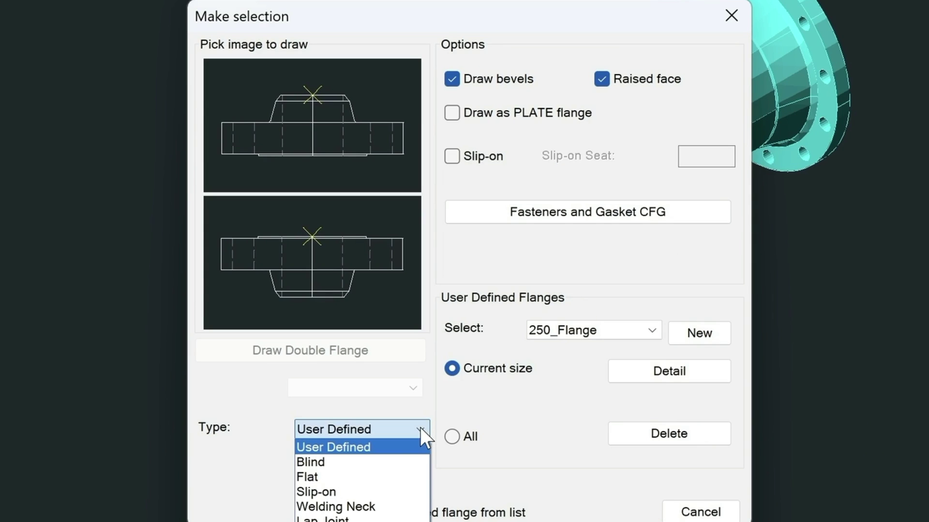
click(373, 508)
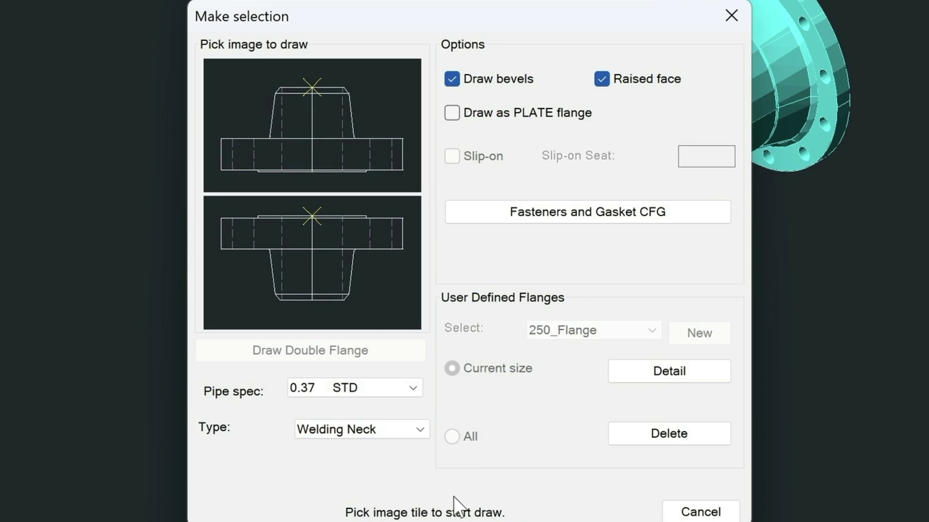
click(702, 511)
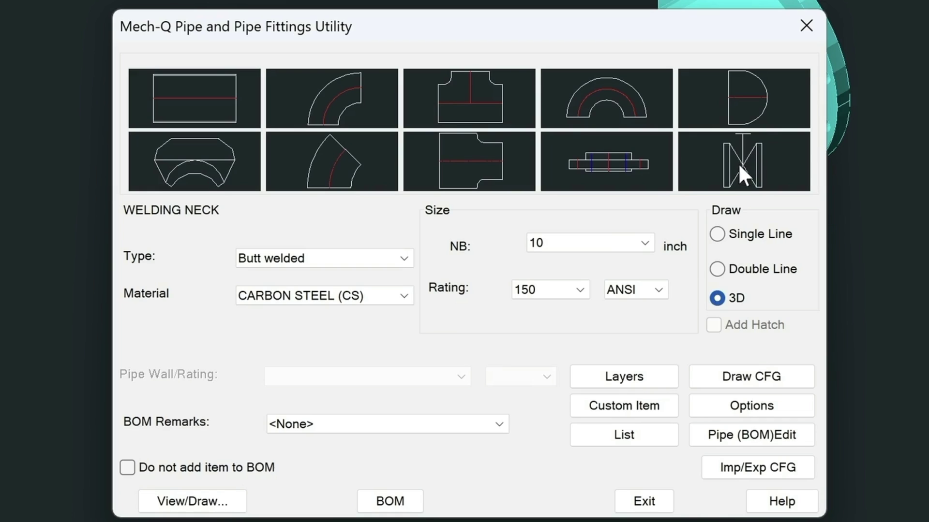
click(736, 158)
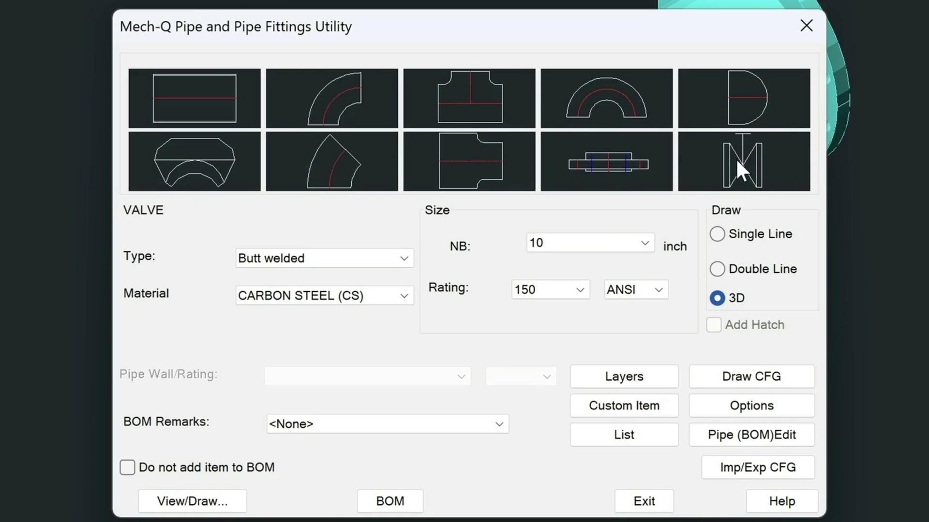
Open the valve options and check the valve type list, keeping Gate Valve
click(227, 491)
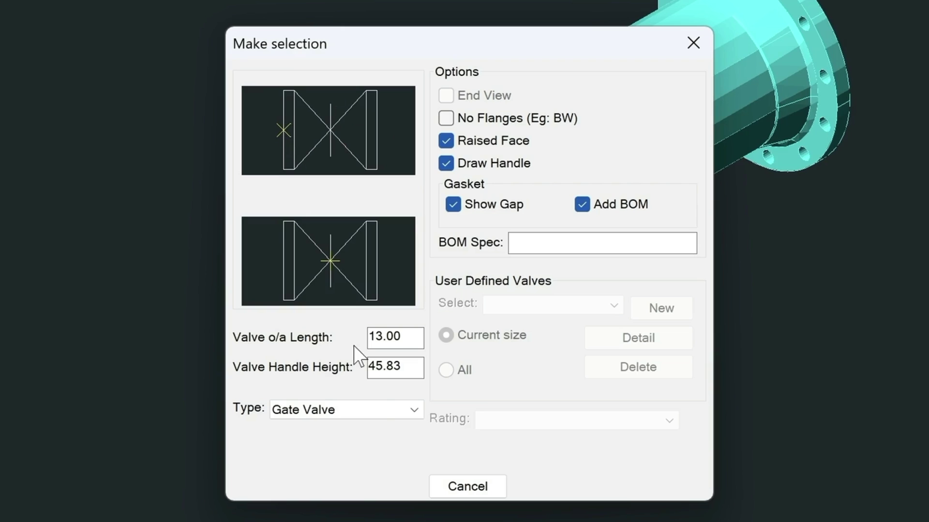
click(377, 406)
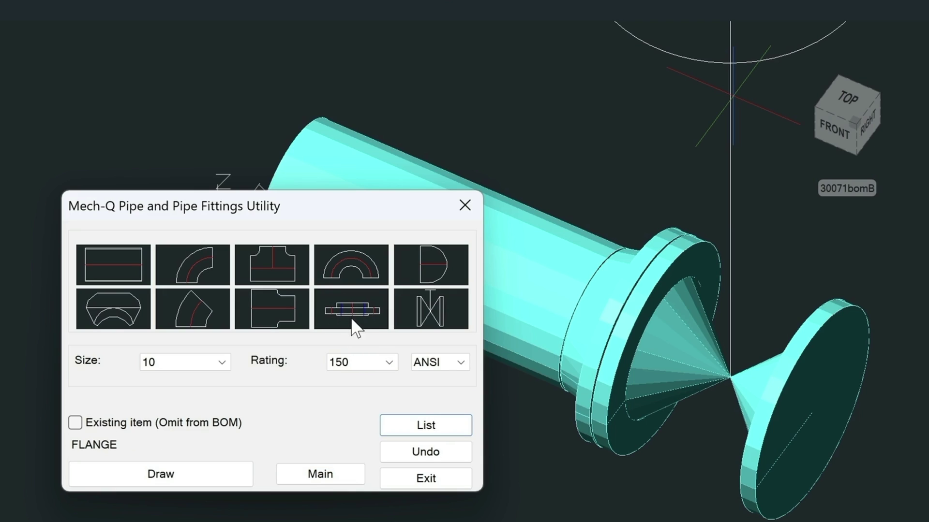
Return to the main fittings utility and reopen the Welding Neck flange options
click(320, 475)
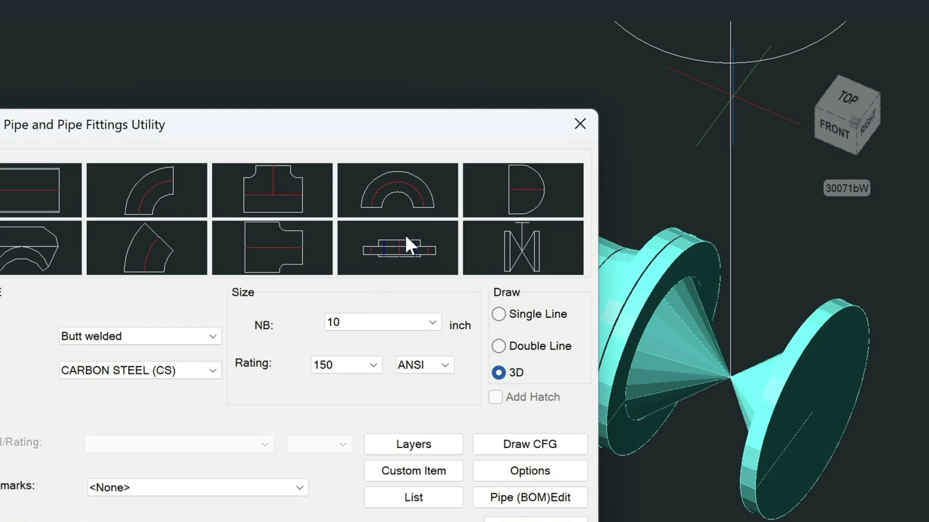
click(406, 239)
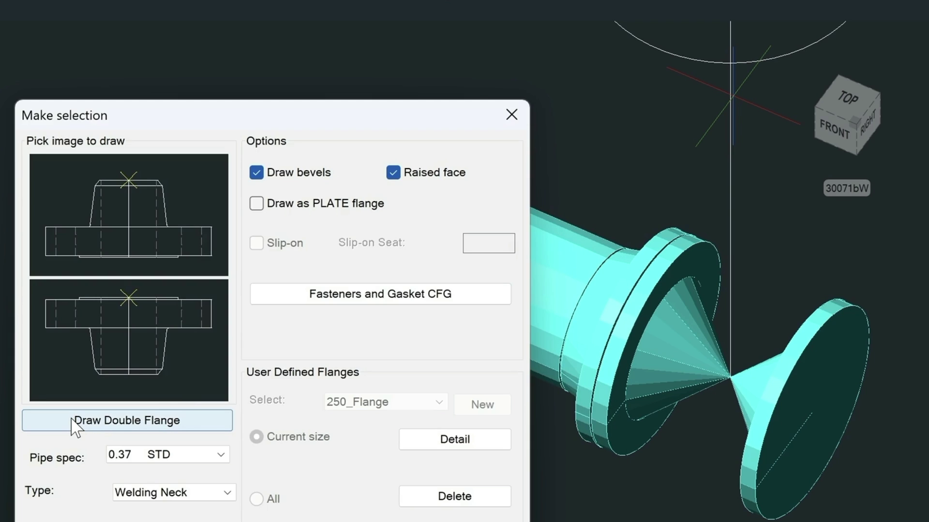
Start a welding neck double flange and orbit the model to a front view
click(161, 422)
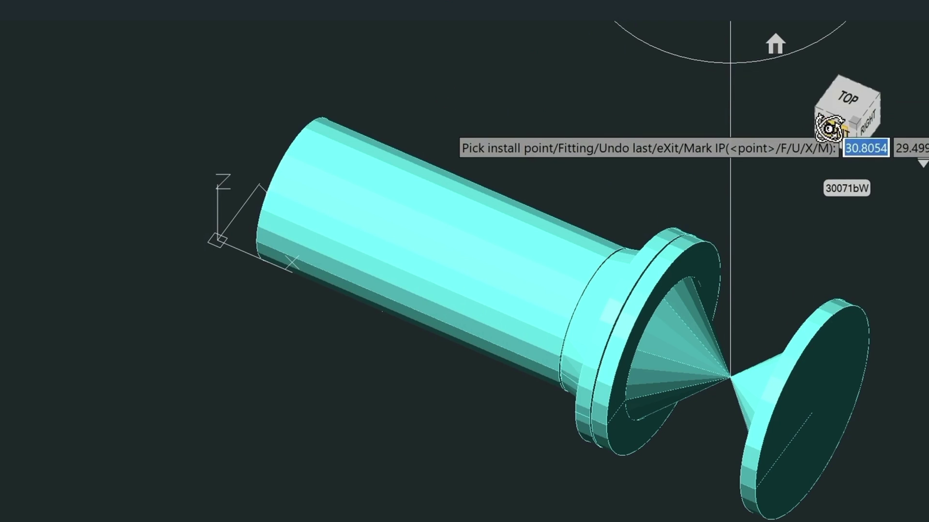
drag(830, 142, 901, 72)
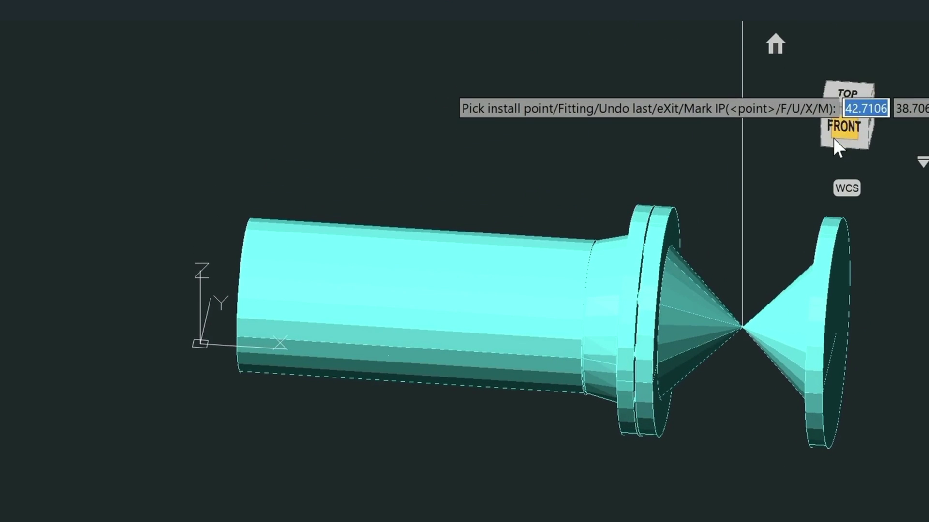